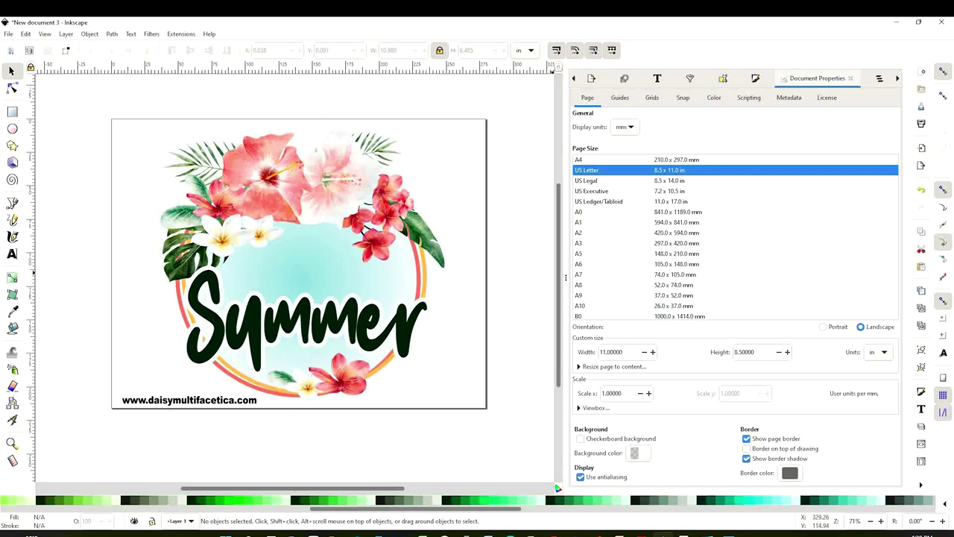
Delete the Summer flowers image from the page.
mouse_move(286, 205)
left_mouse_down()
mouse_move(340, 200)
mouse_move(289, 201)
left_mouse_up()
key("Delete")
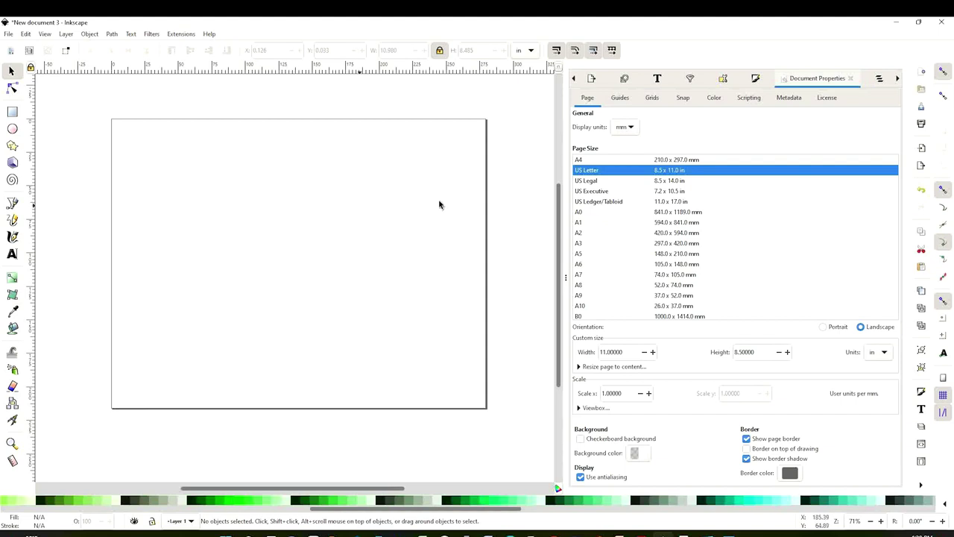
Try the A4 page size and the portrait orientation, and return the page to US Letter in landscape.
left_click(640, 160)
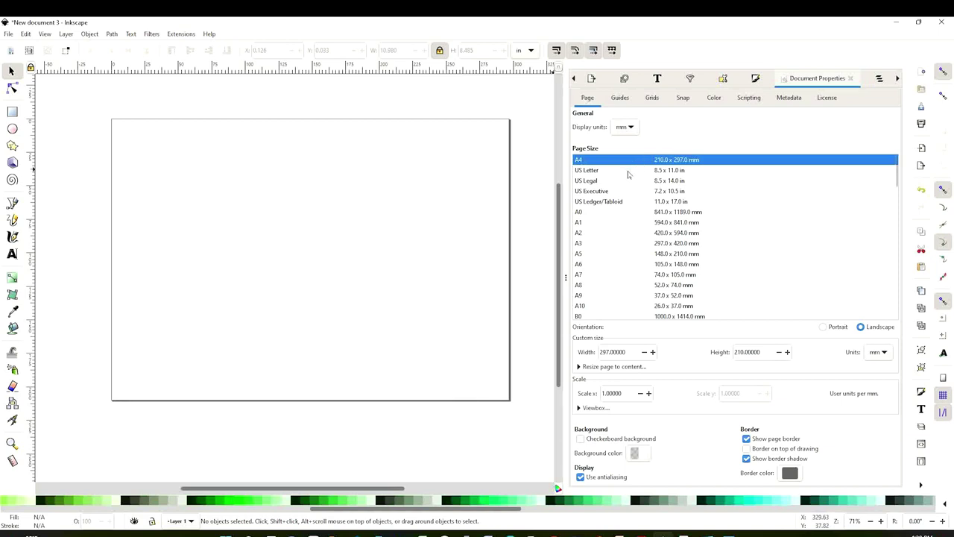
left_click(626, 172)
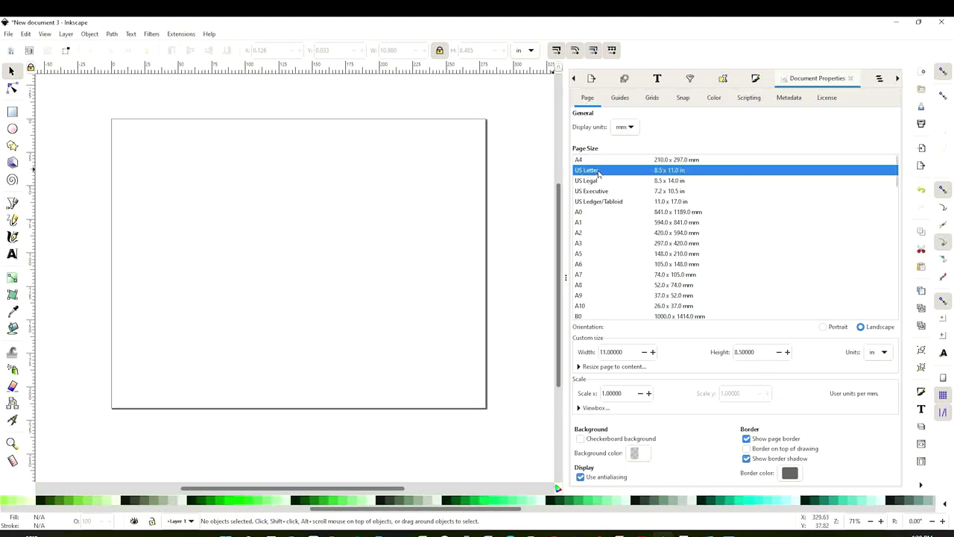
left_click(828, 329)
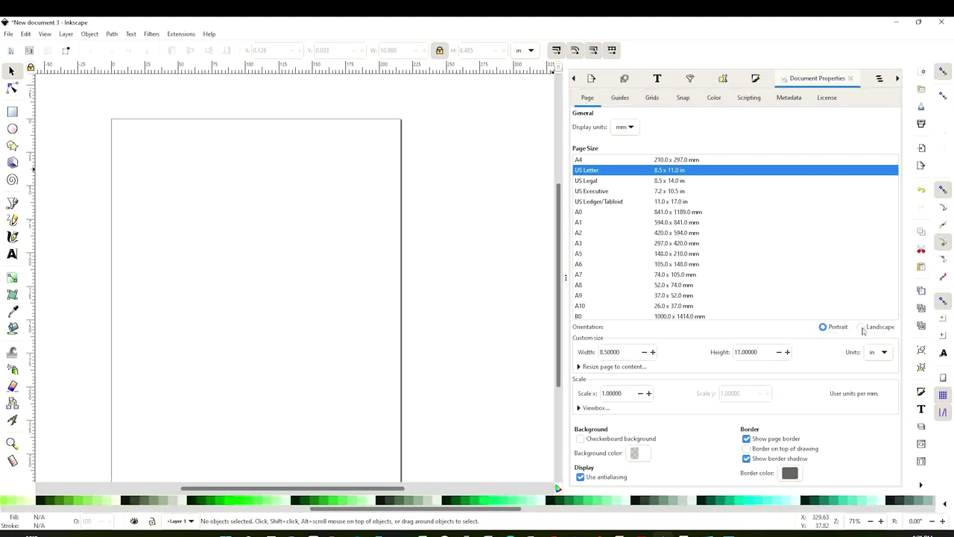
left_click(862, 328)
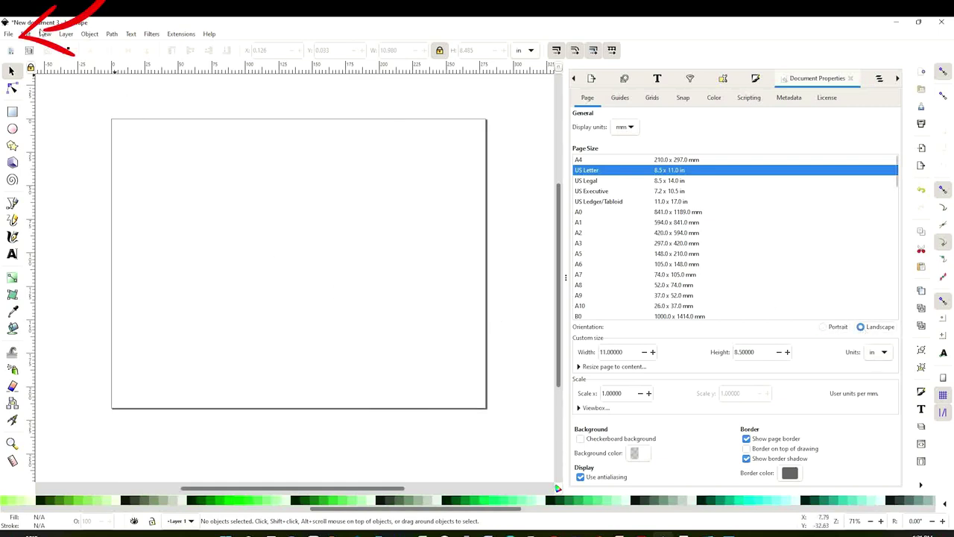
Import the image "Tropical Summer flowers 1 PNG wb", embedded at the default import resolution.
left_click(8, 33)
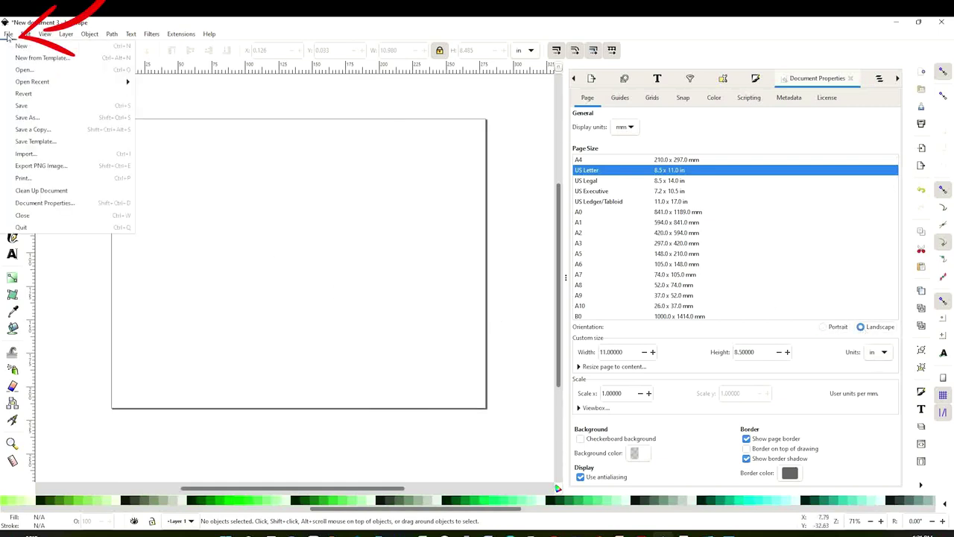
left_click(30, 153)
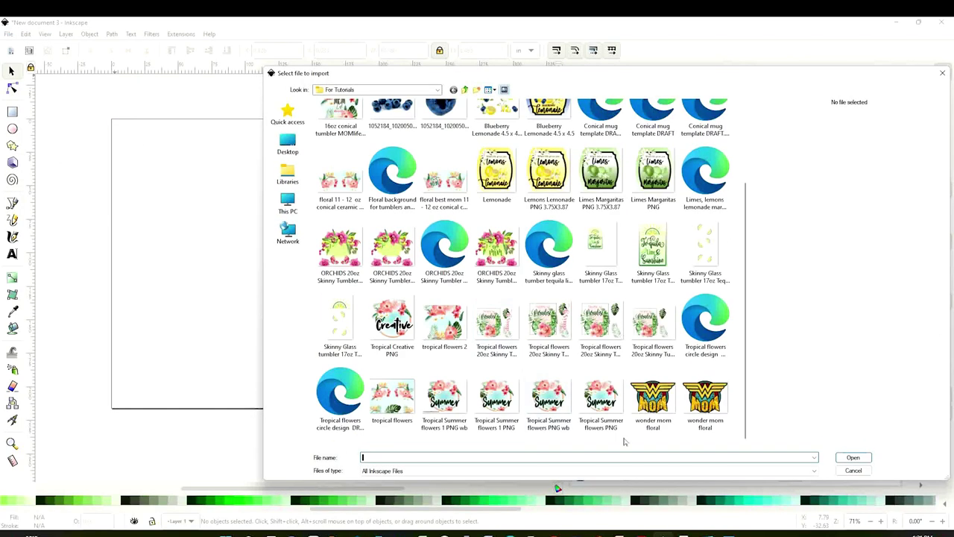
left_click(444, 396)
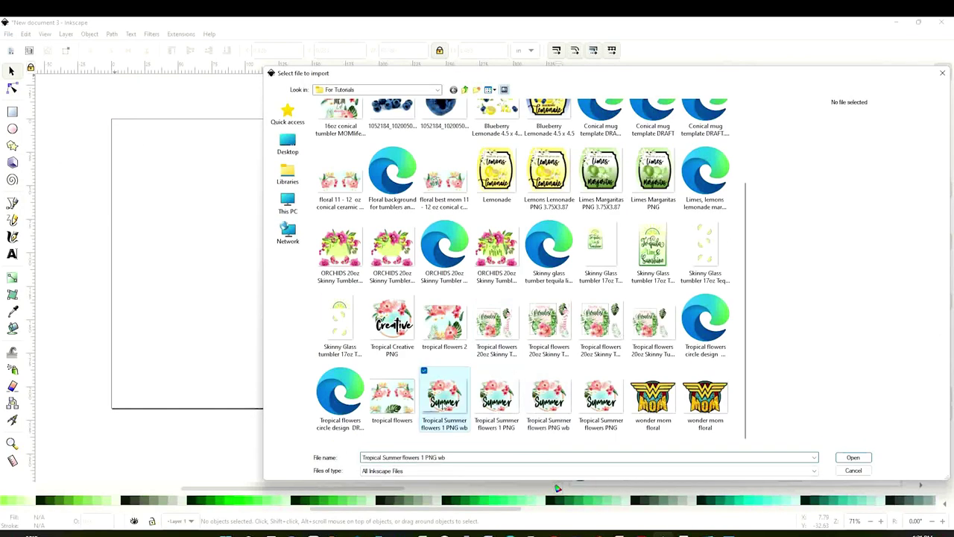
left_click(854, 458)
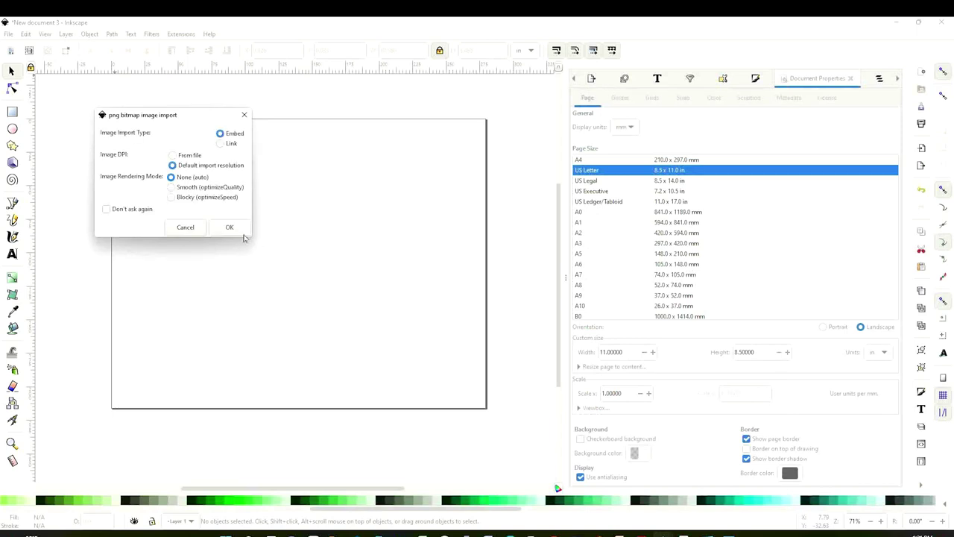
left_click(229, 226)
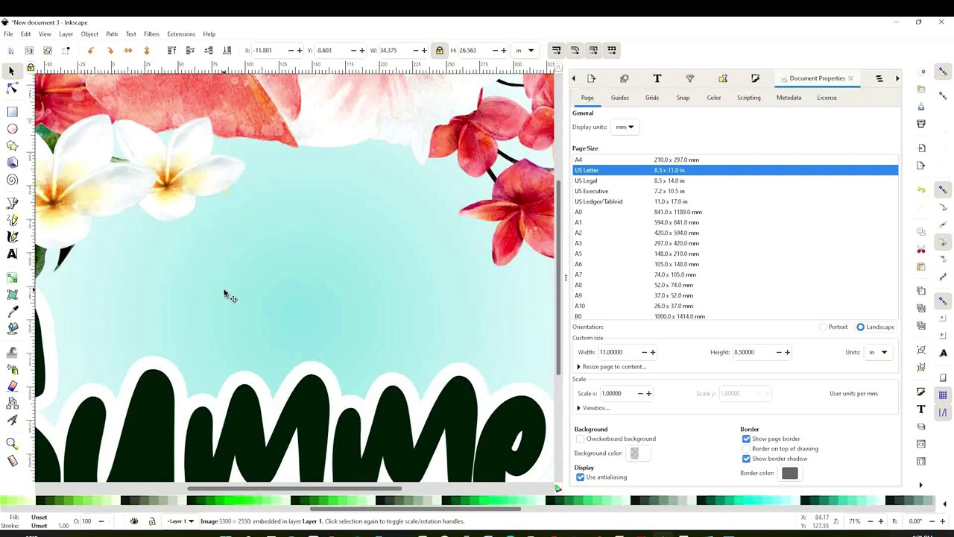
Scale the imported image proportionally to a width of 11 in.
left_click_drag(221, 290, 250, 313)
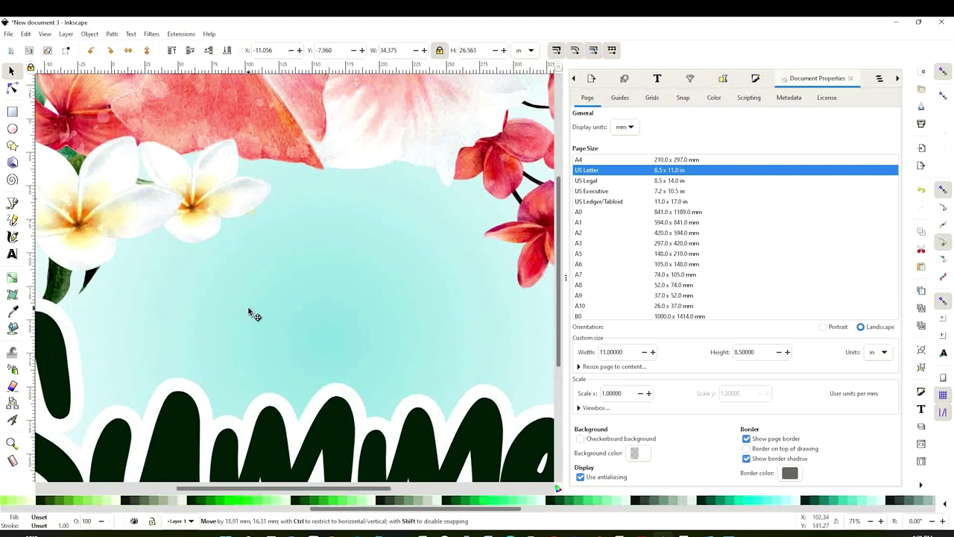
left_click_drag(447, 269, 432, 249)
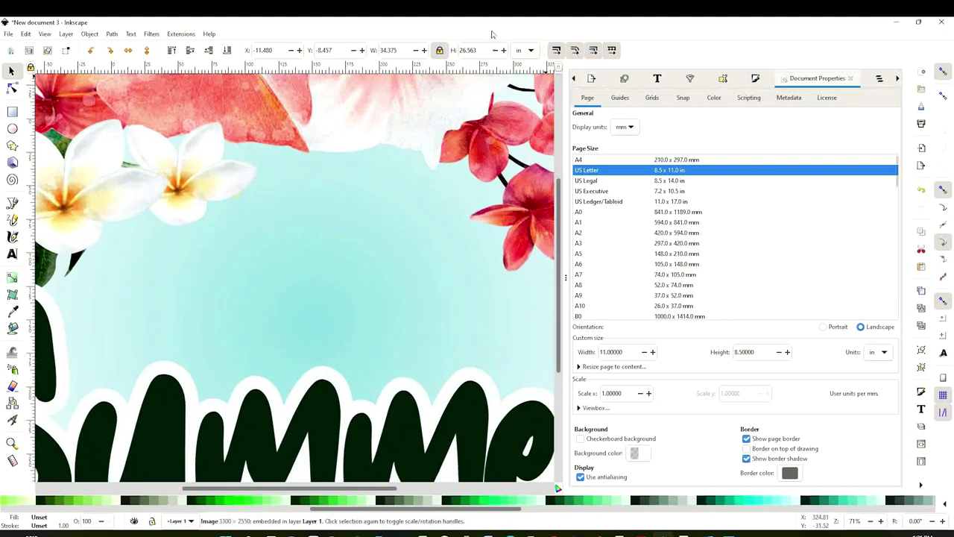
left_click(531, 50)
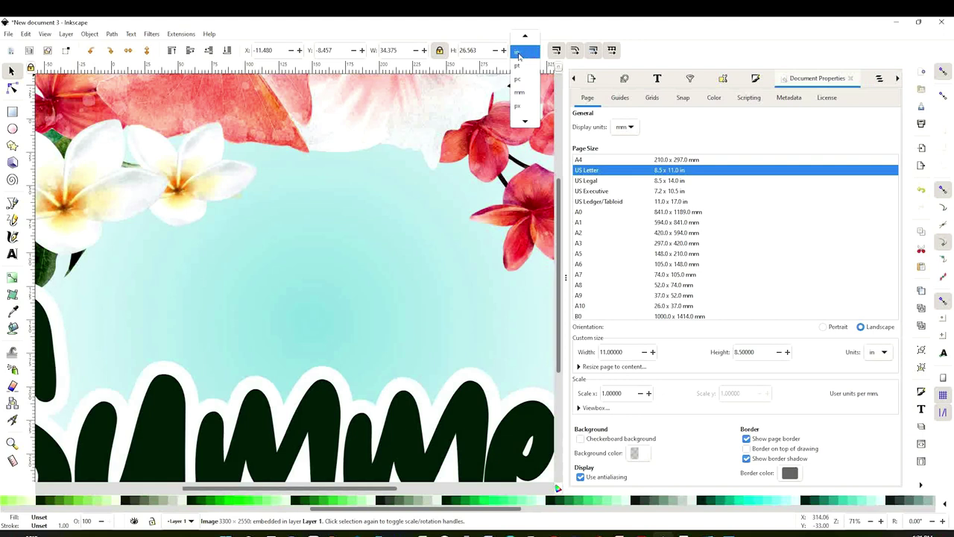
left_click(522, 52)
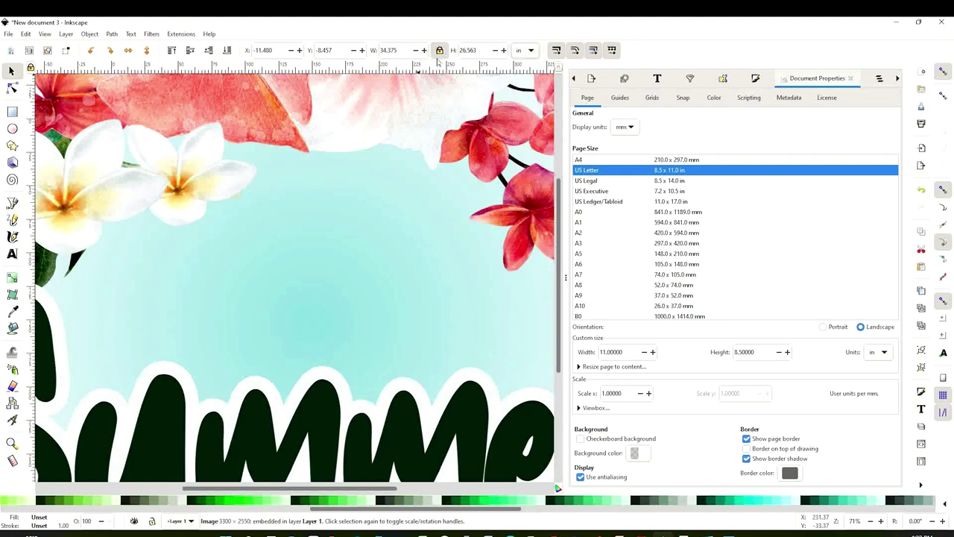
left_click_drag(404, 53, 370, 52)
type("11")
key("Return")
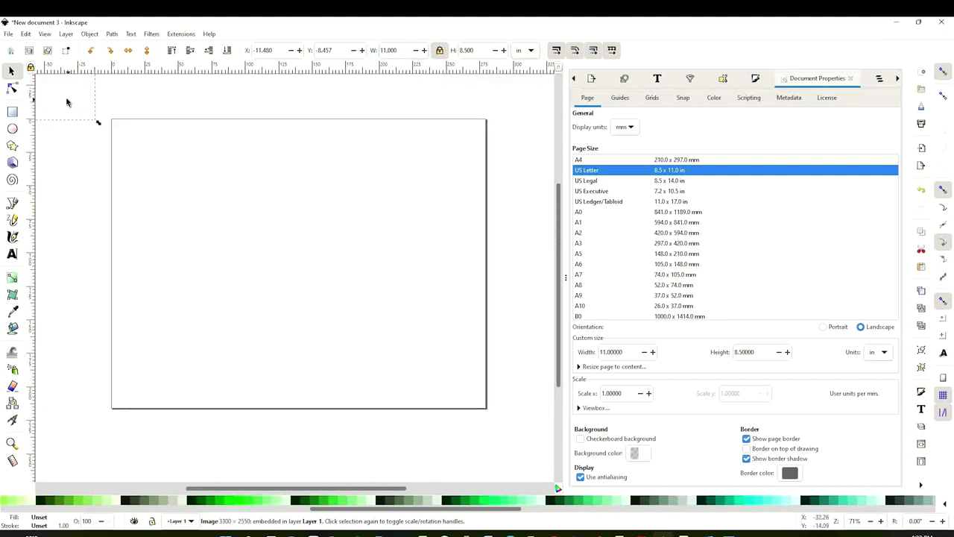
Move the scaled image onto the page so its edges line up with the page border, and deselect it.
left_click_drag(334, 490, 279, 490)
left_click_drag(119, 122, 462, 332)
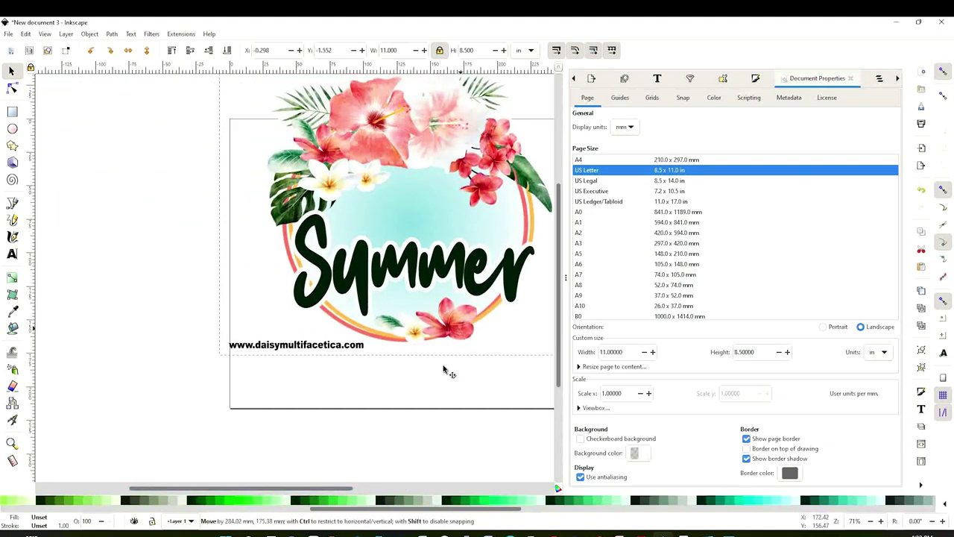
left_click_drag(345, 490, 385, 489)
left_click_drag(326, 198, 334, 252)
left_click(336, 102)
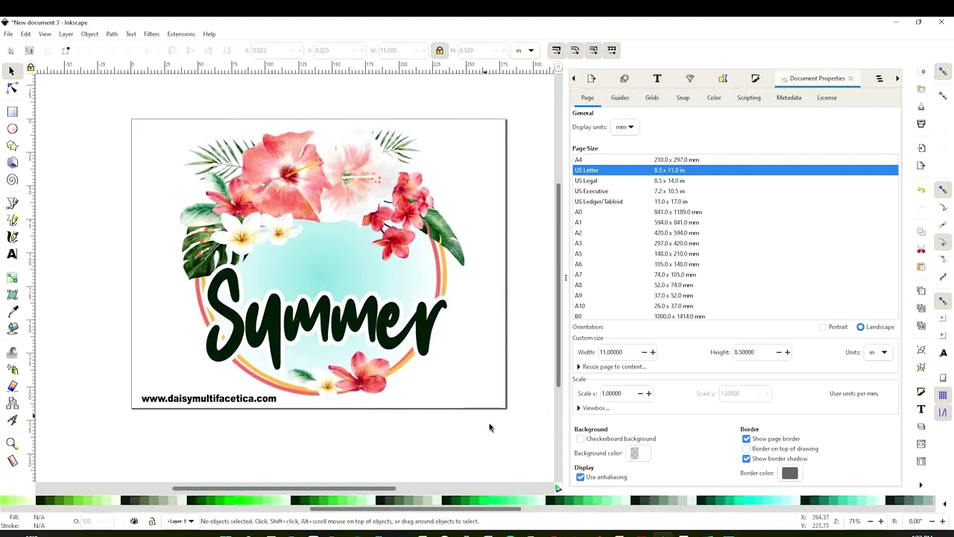
left_click(349, 160)
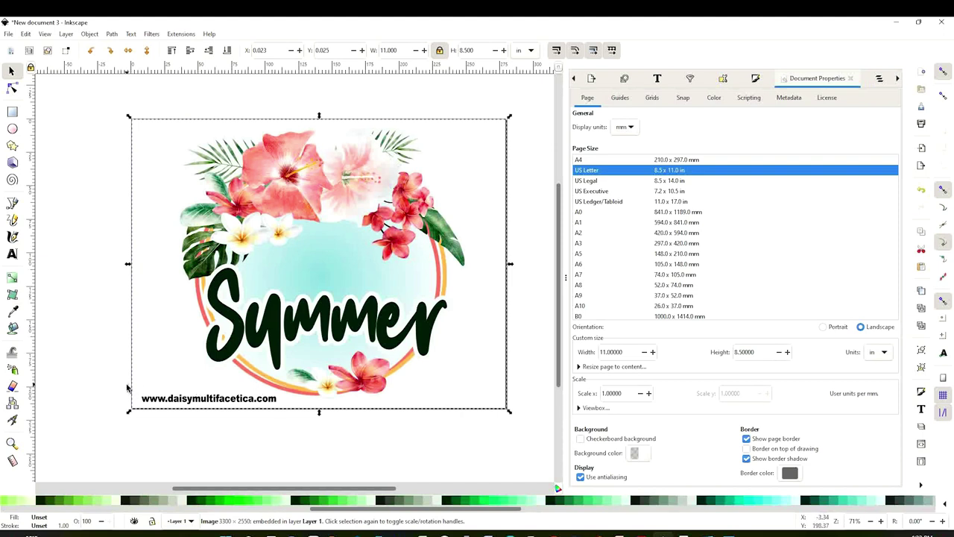
left_click(282, 108)
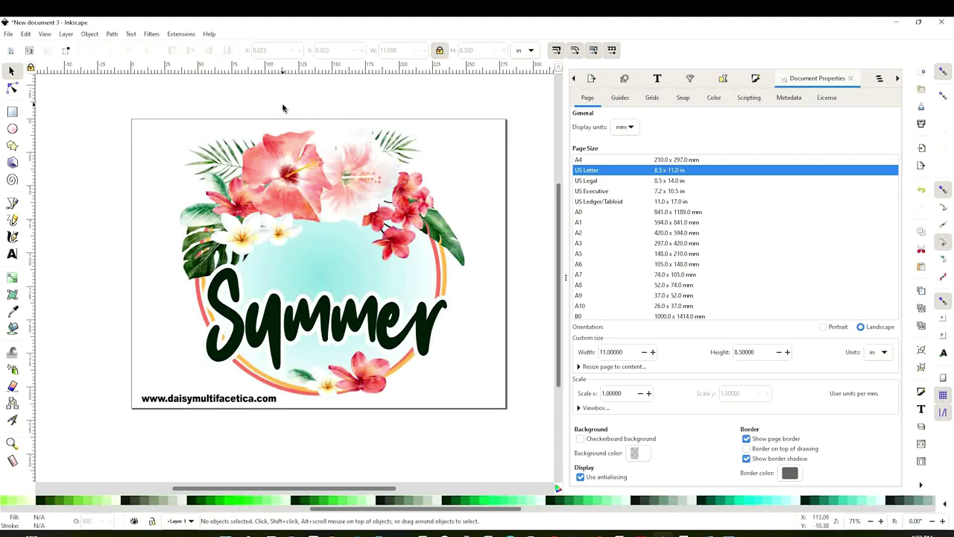
Set the print preferences to Letter landscape, Premium Presentation Paper Matte and High quality, with Print Preview and Mirror Image enabled.
left_click(8, 35)
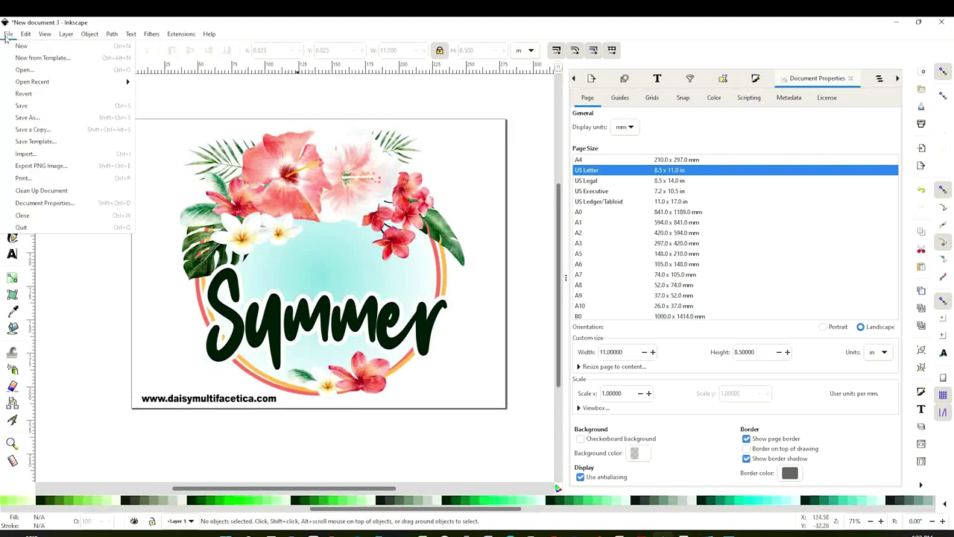
left_click(47, 178)
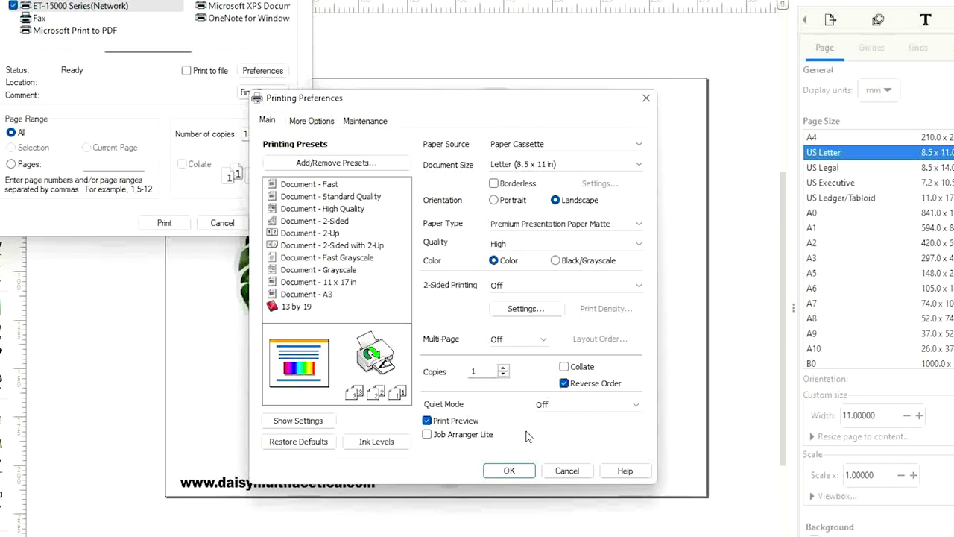
left_click(320, 123)
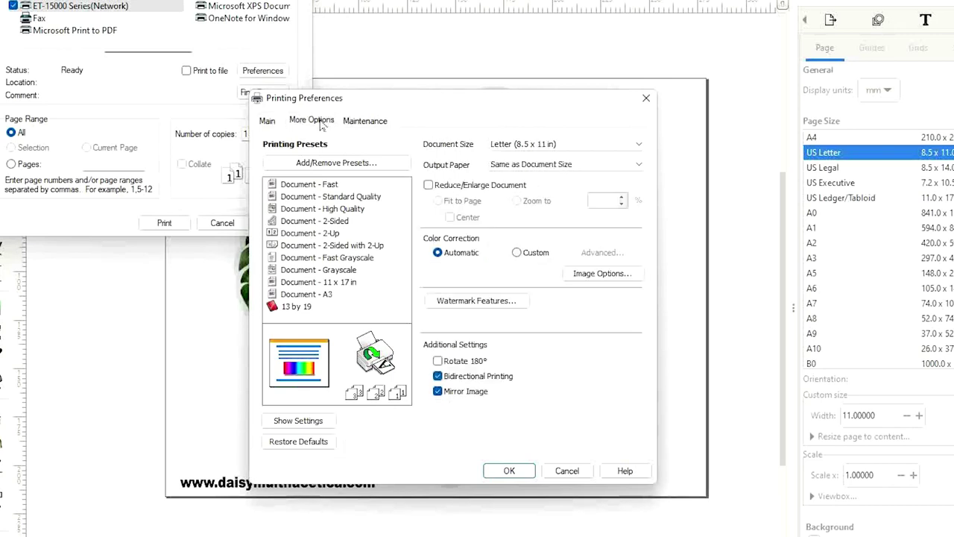
left_click(438, 391)
left_click(509, 470)
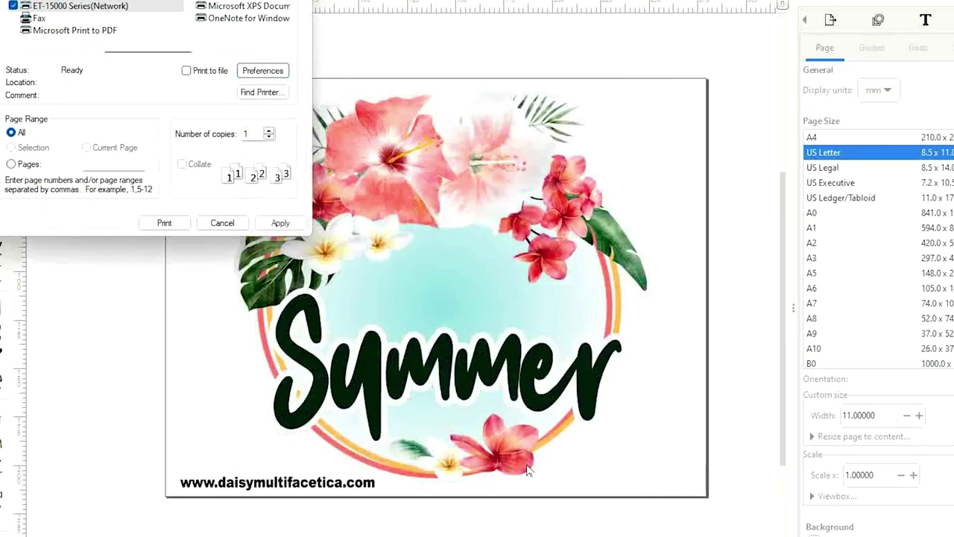
Send the design to the ET-15000 Series printer and confirm printing from the print preview.
left_click(166, 223)
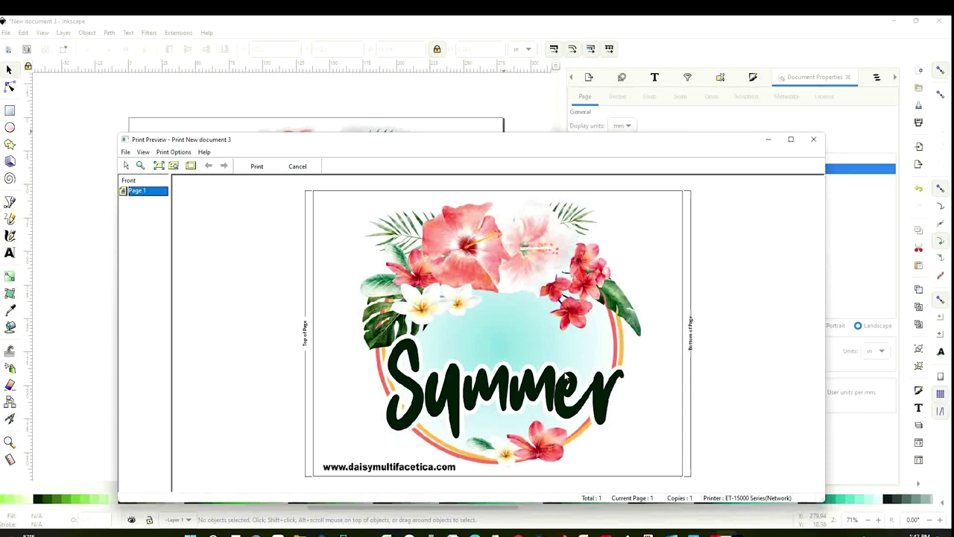
left_click(257, 166)
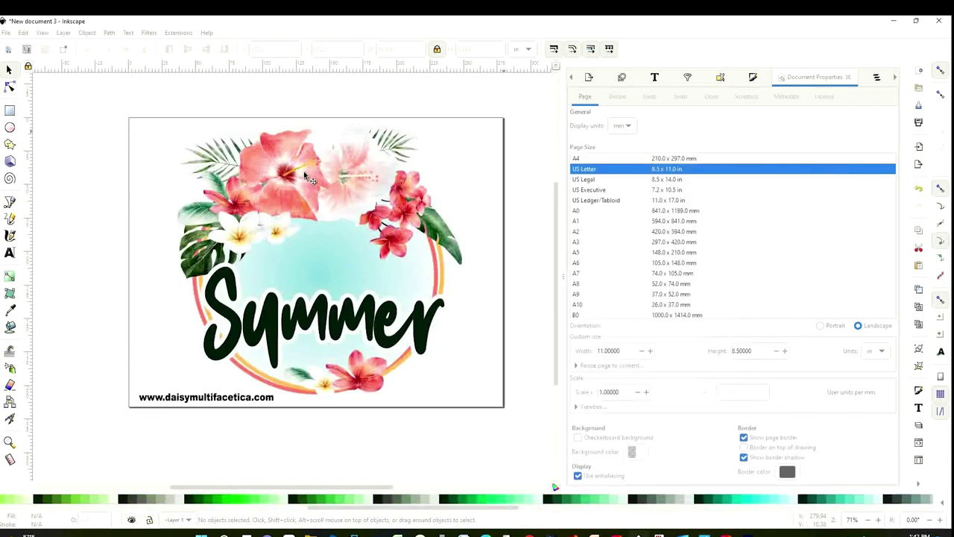